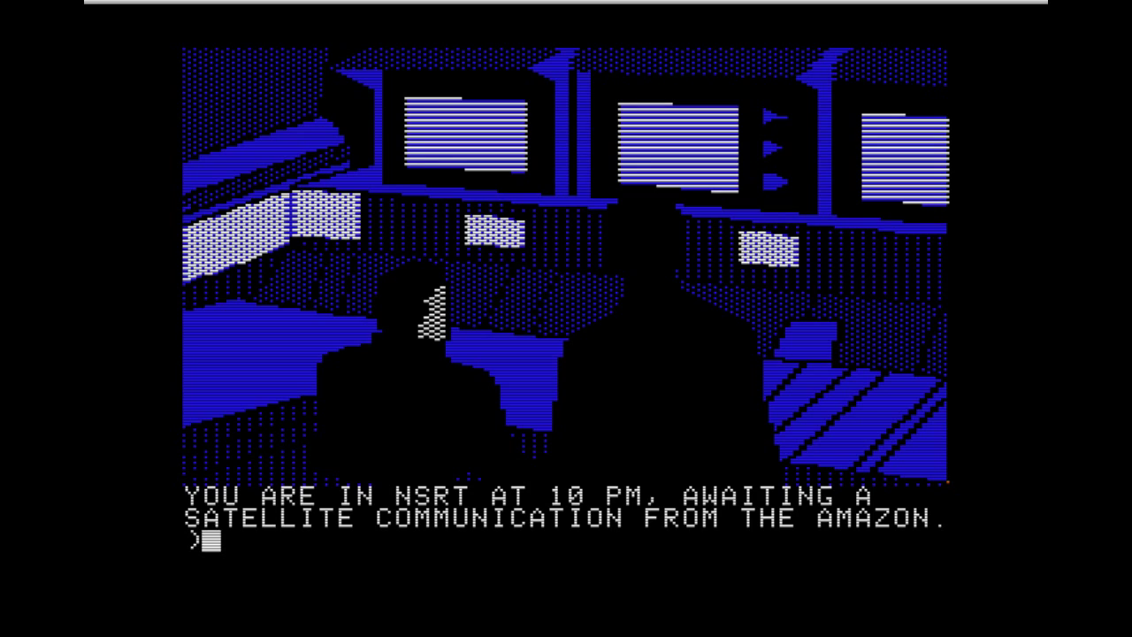
{"action": "type", "text": "WAIT"}
Enter WAIT repeatedly at NSRT until Murphy phones with his urgent summons.
{"action": "key", "text": "Return"}
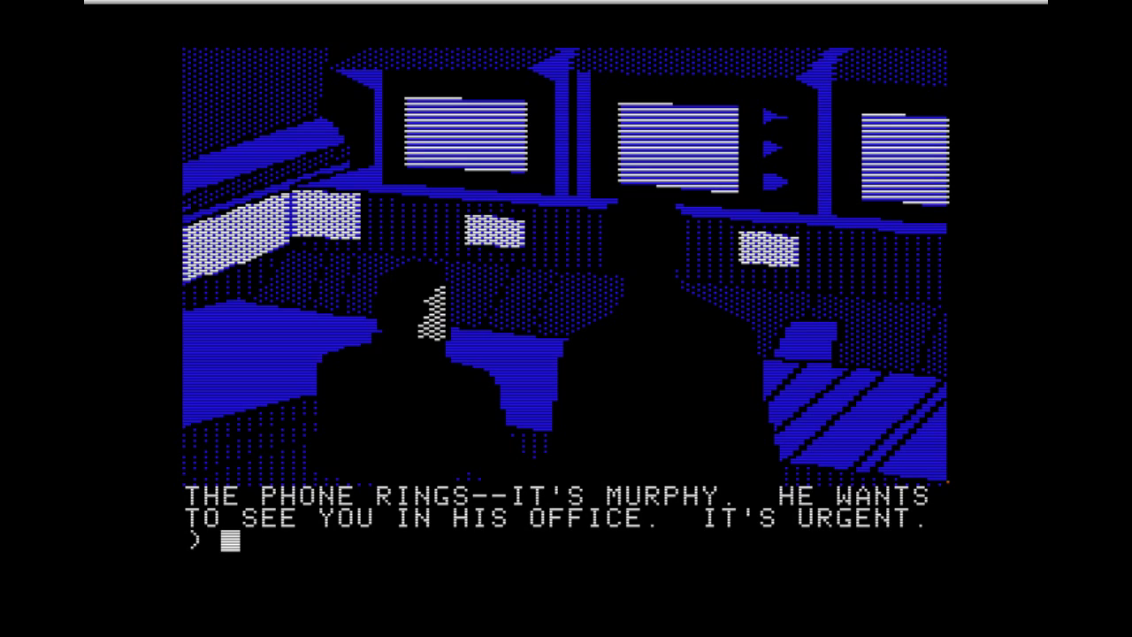
{"action": "type", "text": "SAVE"}
Try saving to drive 2 with swapped disk images, then reboot Amazon from Disk 1.
{"action": "key", "text": "Return"}
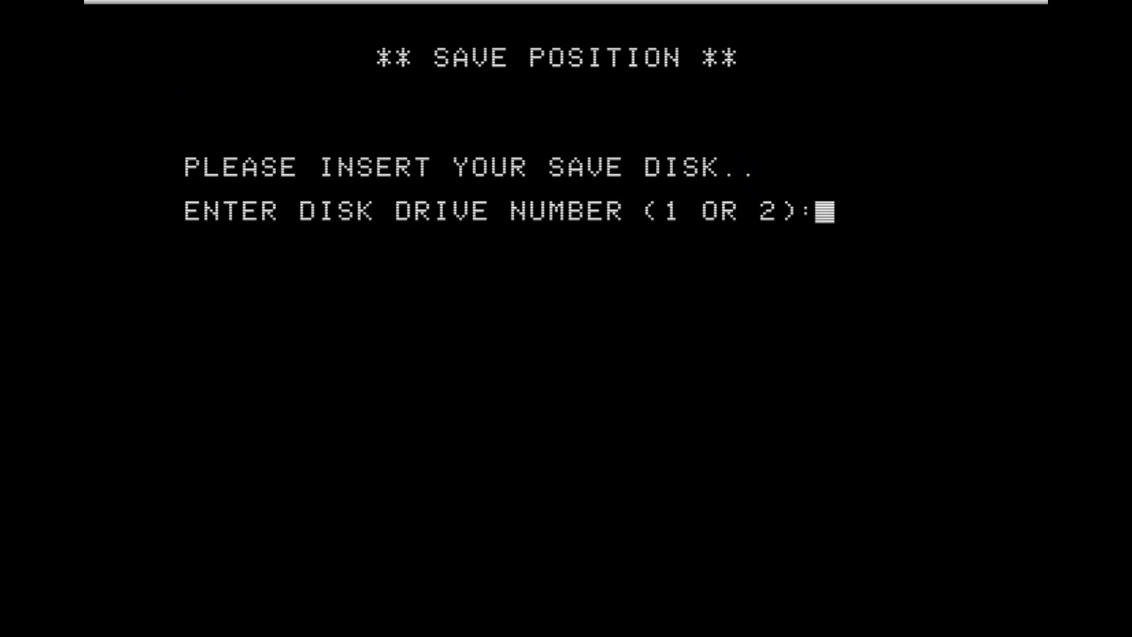
{"action": "type", "text": "2"}
{"action": "key", "text": "Return"}
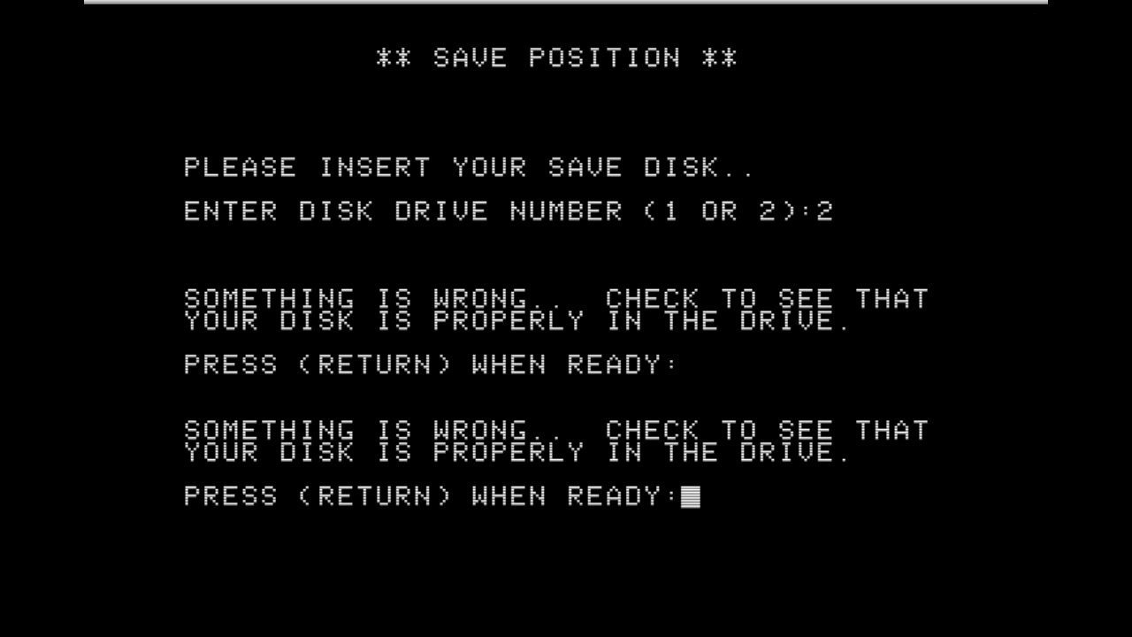
{"action": "key", "text": "F3"}
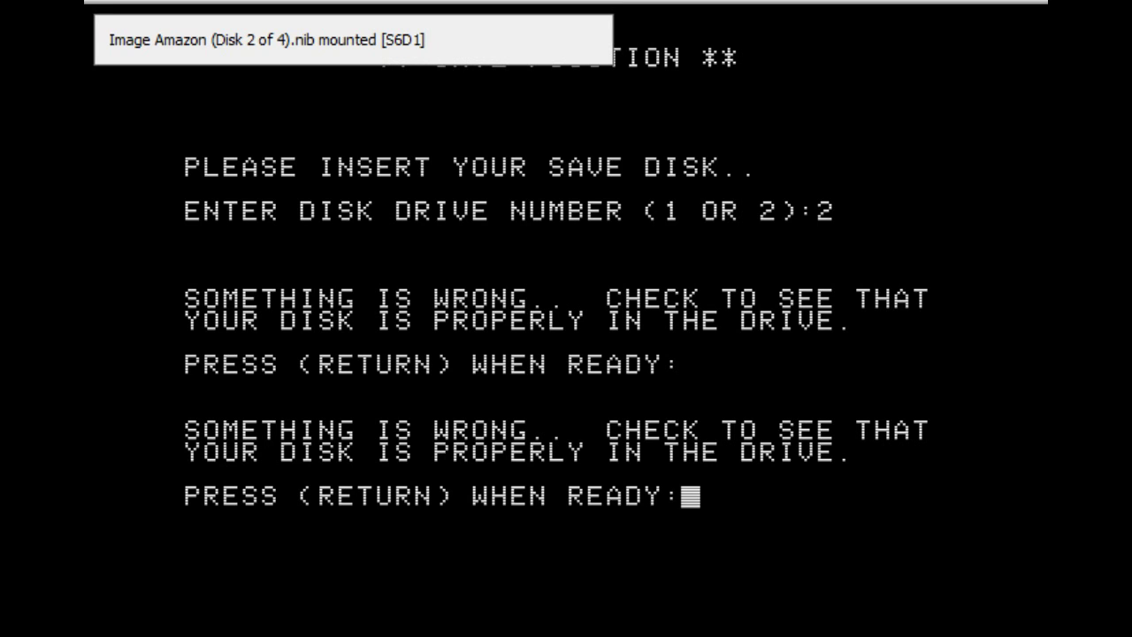
{"action": "key", "text": "Return"}
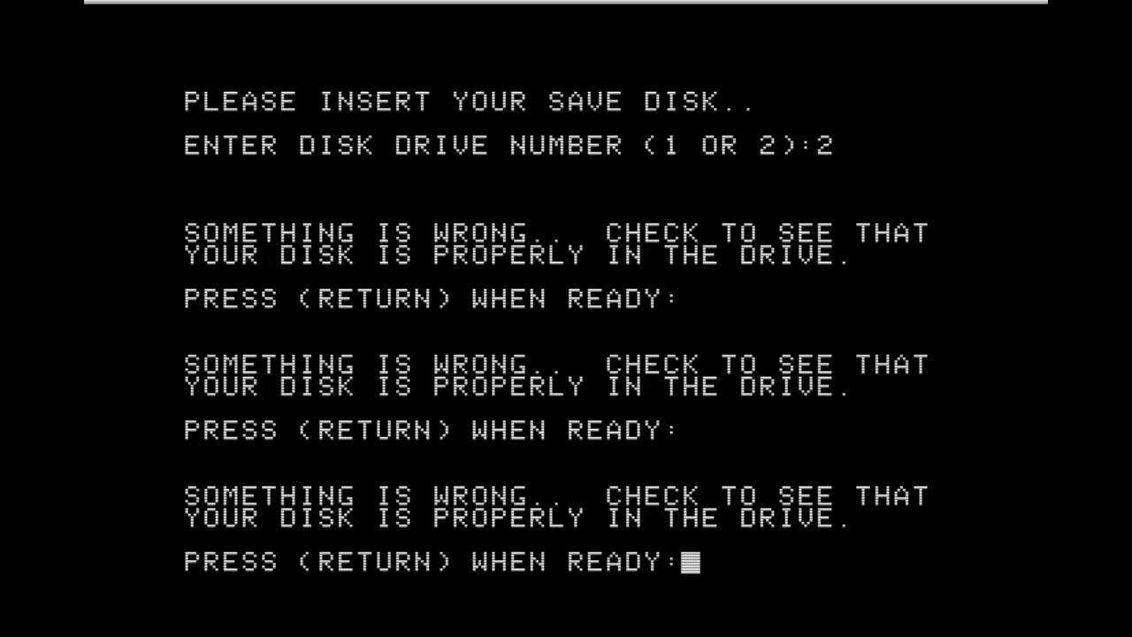
{"action": "key", "text": "Return"}
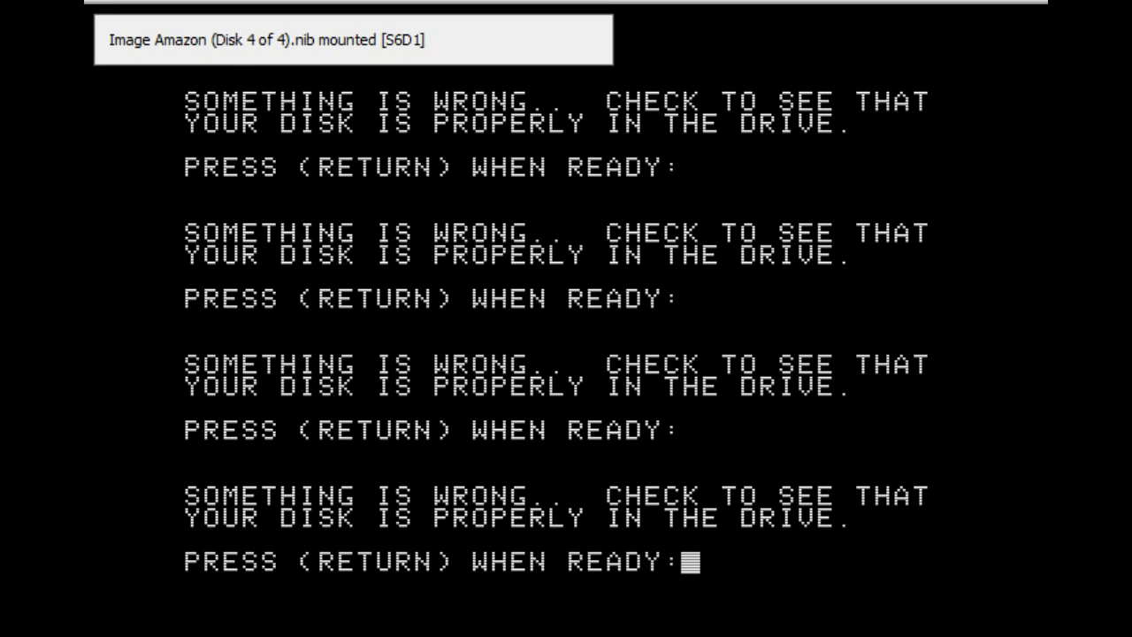
{"action": "key", "text": "Return"}
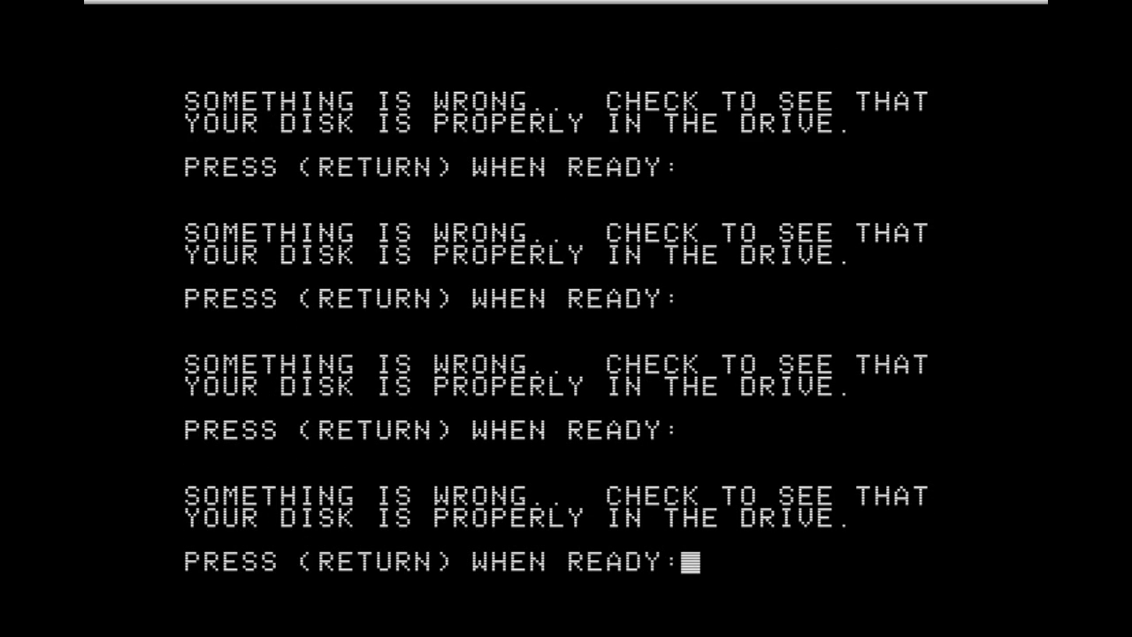
{"action": "key", "text": "Return"}
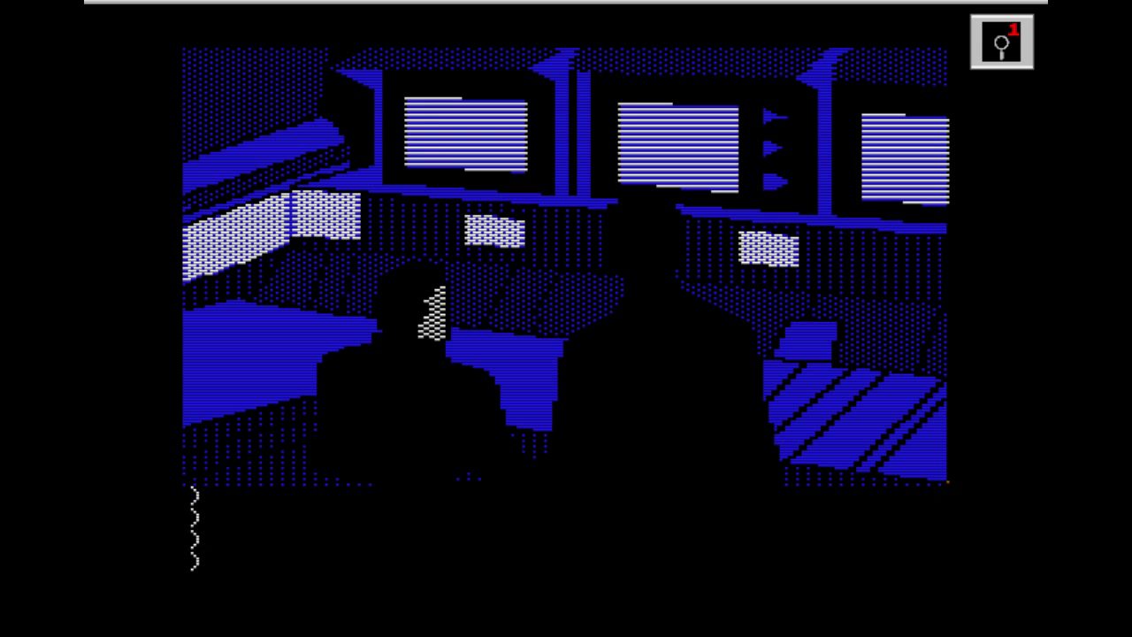
{"action": "type", "text": "WAIT"}
Enter WAIT again until the Amazon transmission arrives and Murphy calls.
{"action": "key", "text": "Return"}
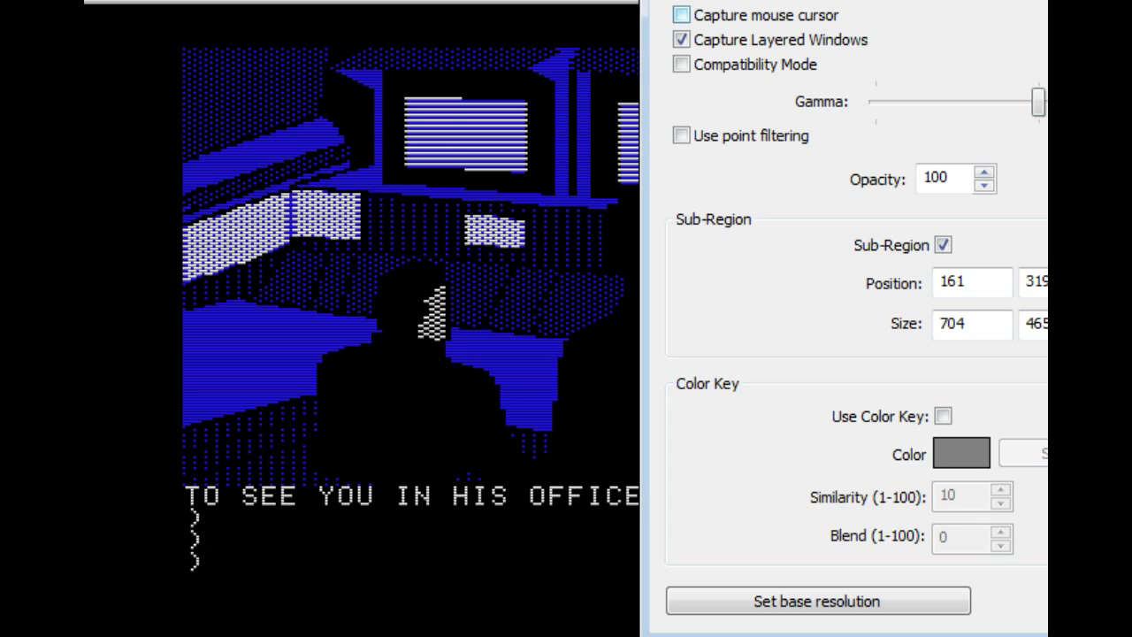
Enable Capture mouse cursor in OBS, then go to Murphy's office after remounting Disk 1.
{"action": "left_click", "coordinate": [681, 15]}
{"action": "key", "text": "Return"}
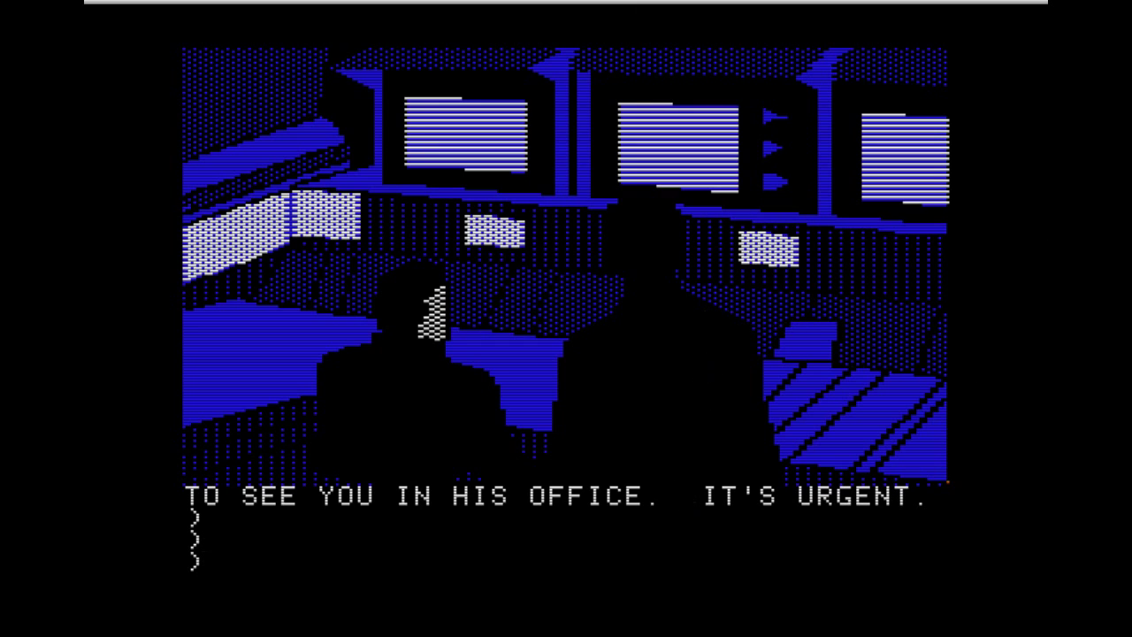
{"action": "type", "text": "GO TO OFFICE"}
{"action": "key", "text": "Return"}
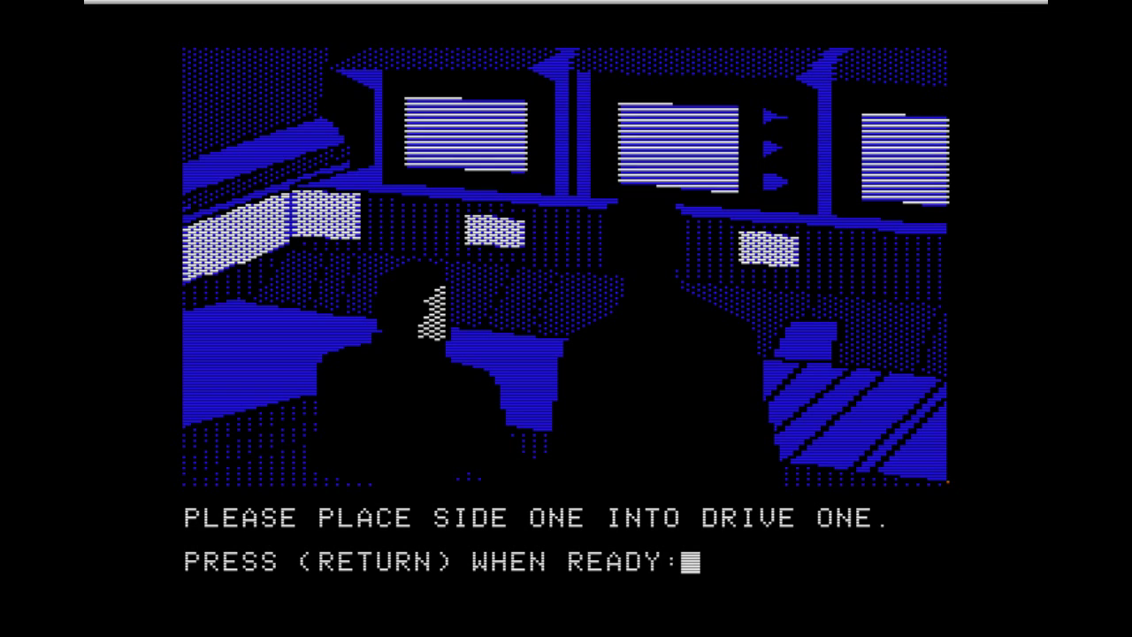
{"action": "key", "text": "F3"}
{"action": "key", "text": "Return"}
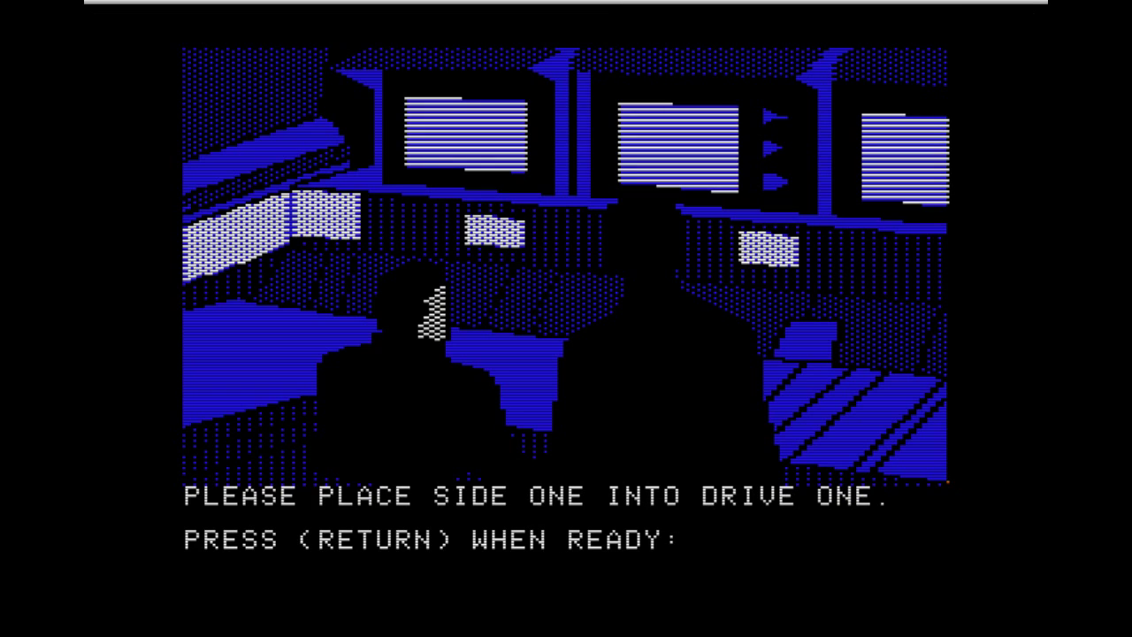
{"action": "key", "text": "Return"}
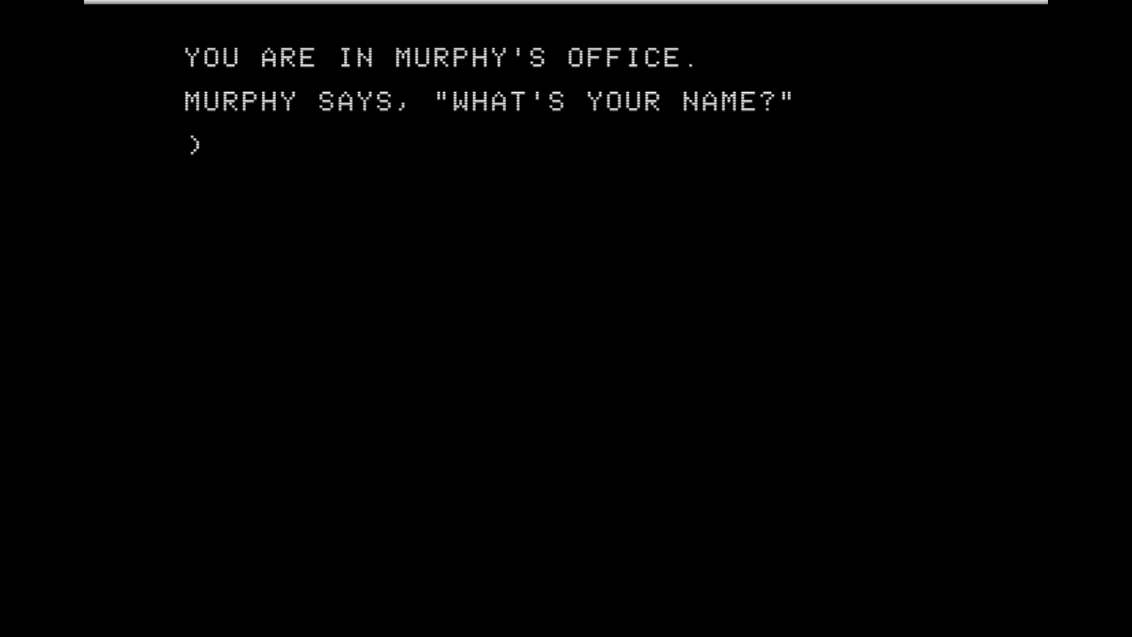
{"action": "type", "text": "BEEP"}
Answer Murphy: name BEEP, confirm yes, not scared, accept the assignment, novice explorer.
{"action": "key", "text": "Return"}
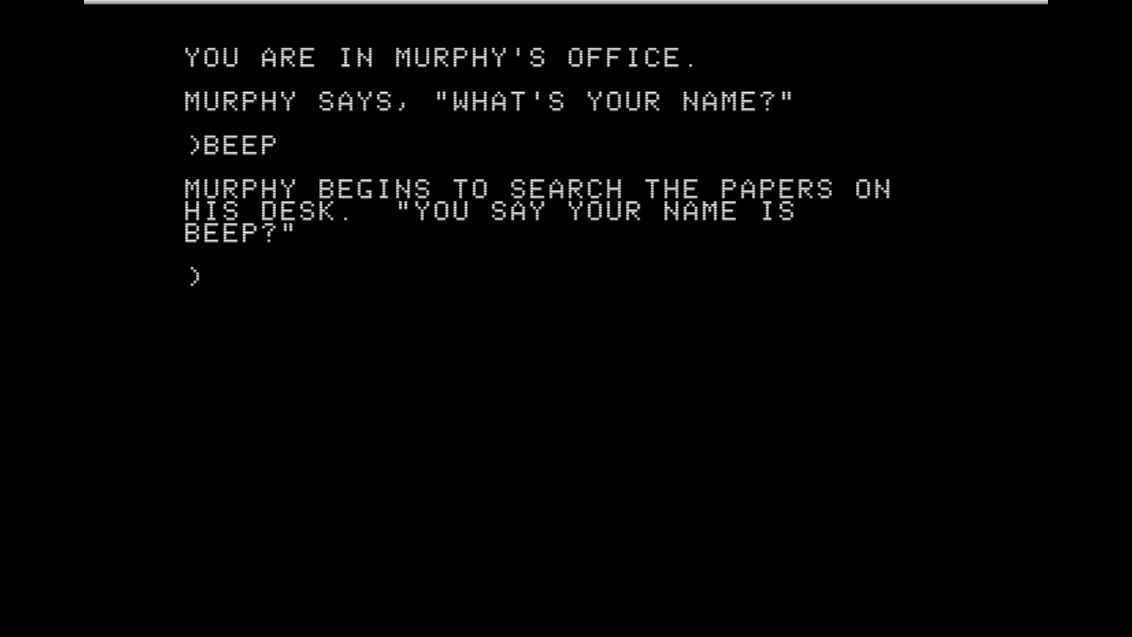
{"action": "type", "text": "THAT'S WHAT I SAID."}
{"action": "key", "text": "Return"}
{"action": "type", "text": "YES"}
{"action": "key", "text": "Return"}
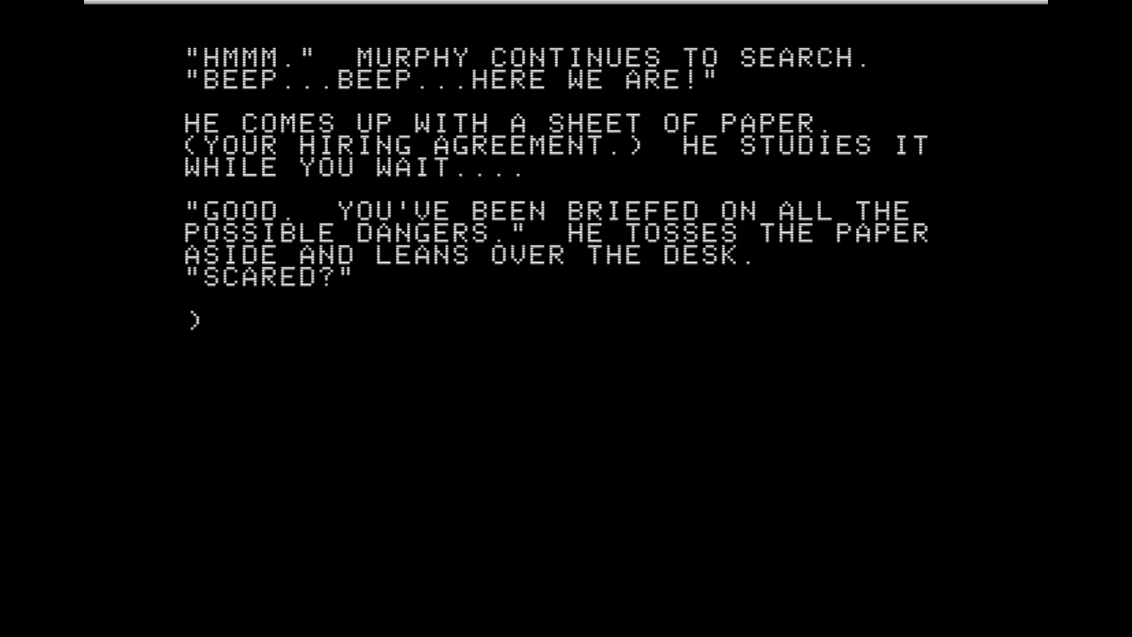
{"action": "type", "text": "NO"}
{"action": "key", "text": "Return"}
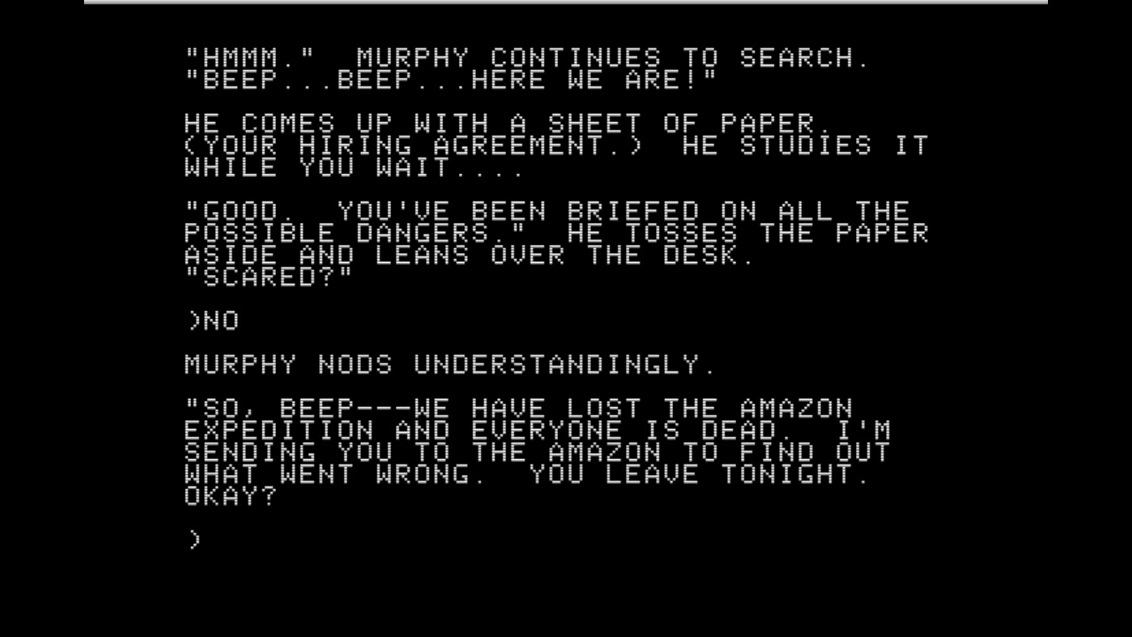
{"action": "type", "text": "OK"}
{"action": "key", "text": "Return"}
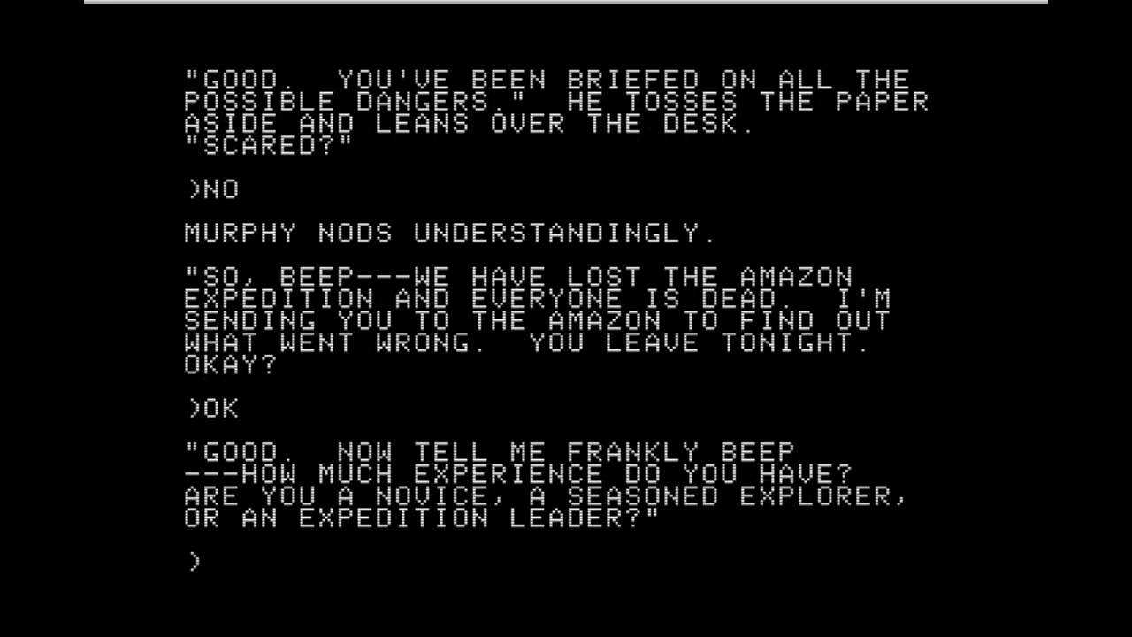
{"action": "type", "text": "NOVICE"}
{"action": "key", "text": "Return"}
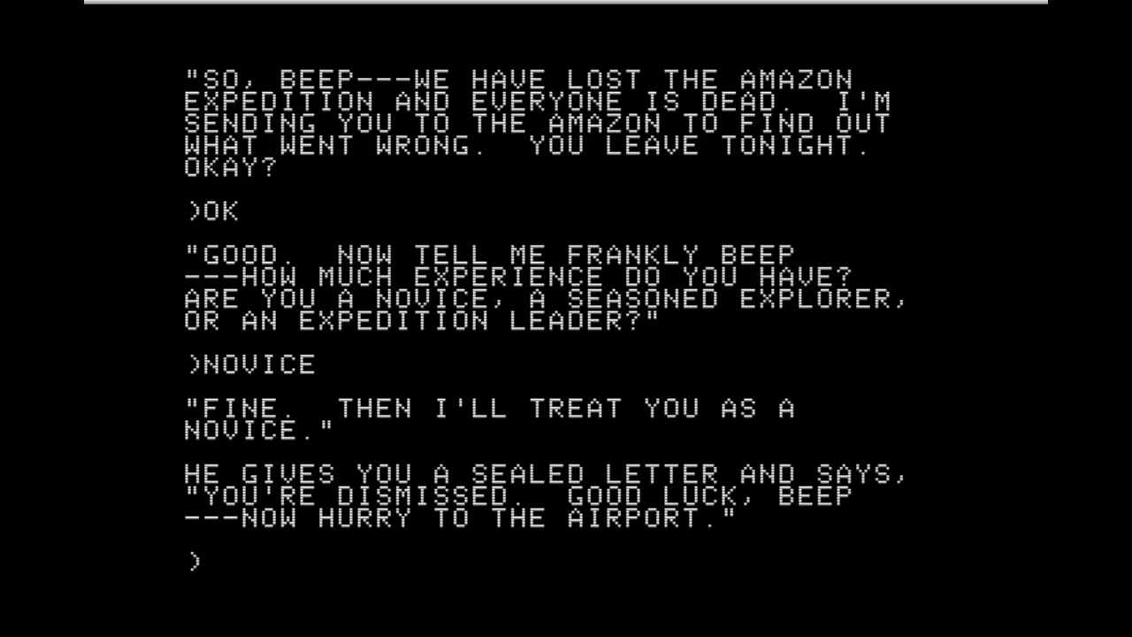
{"action": "type", "text": "REA_______"}
Read the dismissal letter and travel to Washington Airport.
{"action": "key", "text": "Return"}
{"action": "type", "text": "READ LETTER"}
{"action": "key", "text": "Return"}
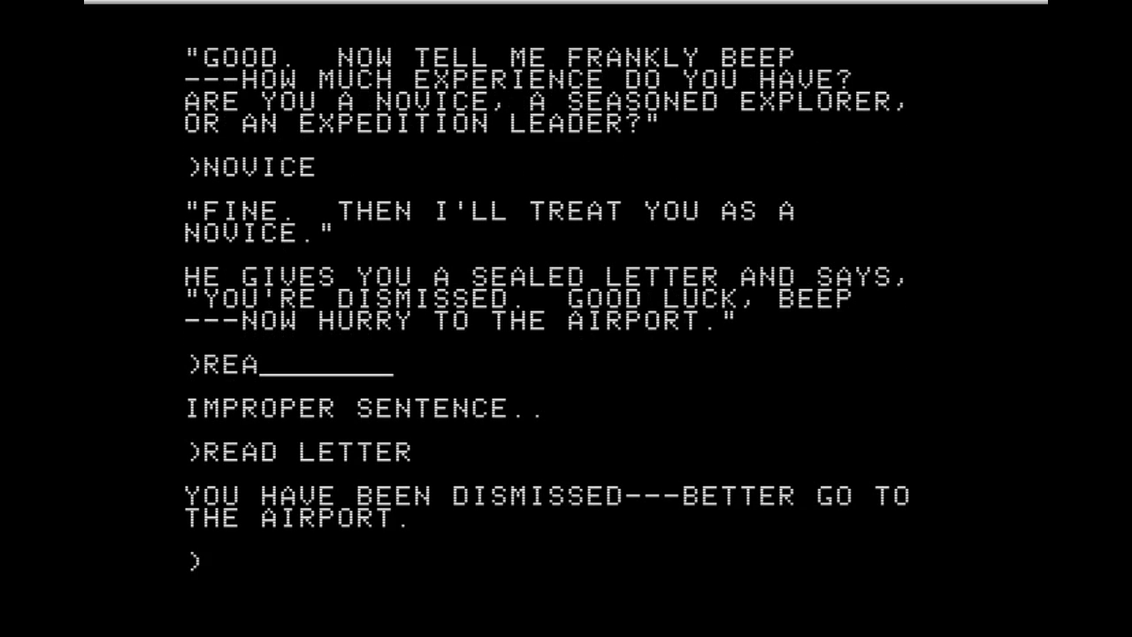
{"action": "type", "text": "GO TO AIRPORT"}
{"action": "key", "text": "Return"}
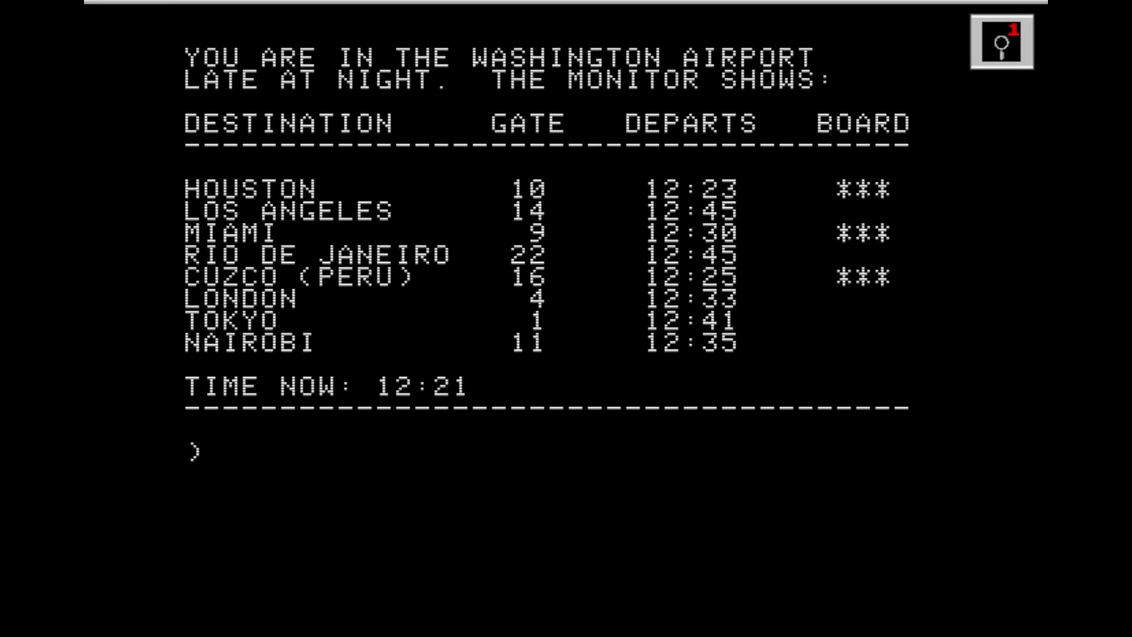
{"action": "type", "text": "READ LETTER"}
Open Murphy's letter, page through it to get the Miami ticket and cash.
{"action": "key", "text": "Return"}
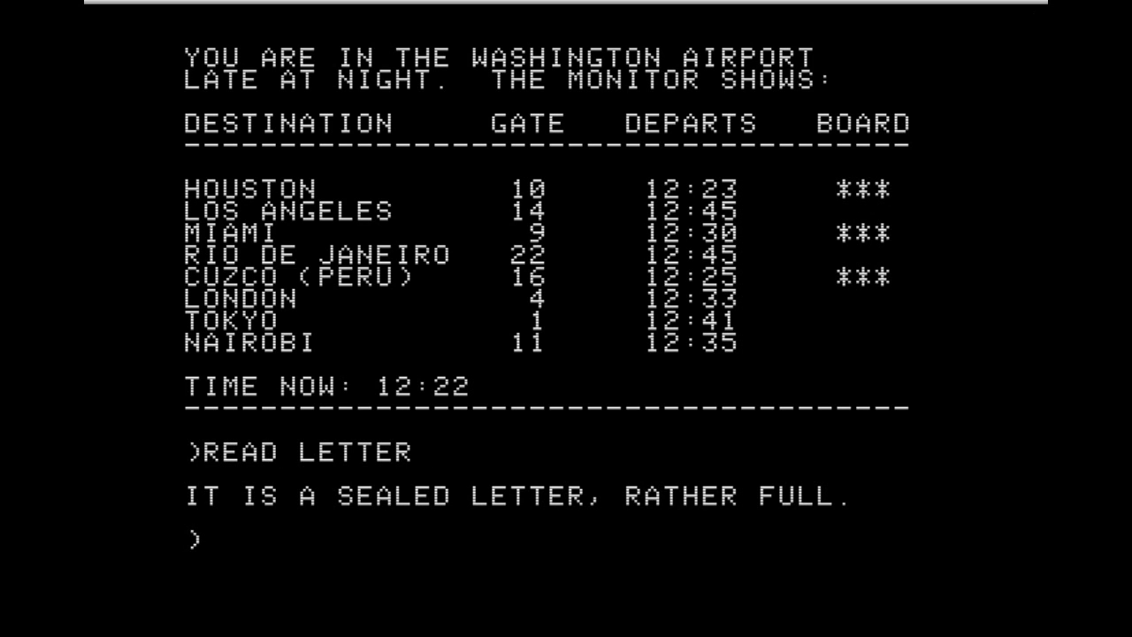
{"action": "type", "text": "OP__"}
{"action": "key", "text": "Return"}
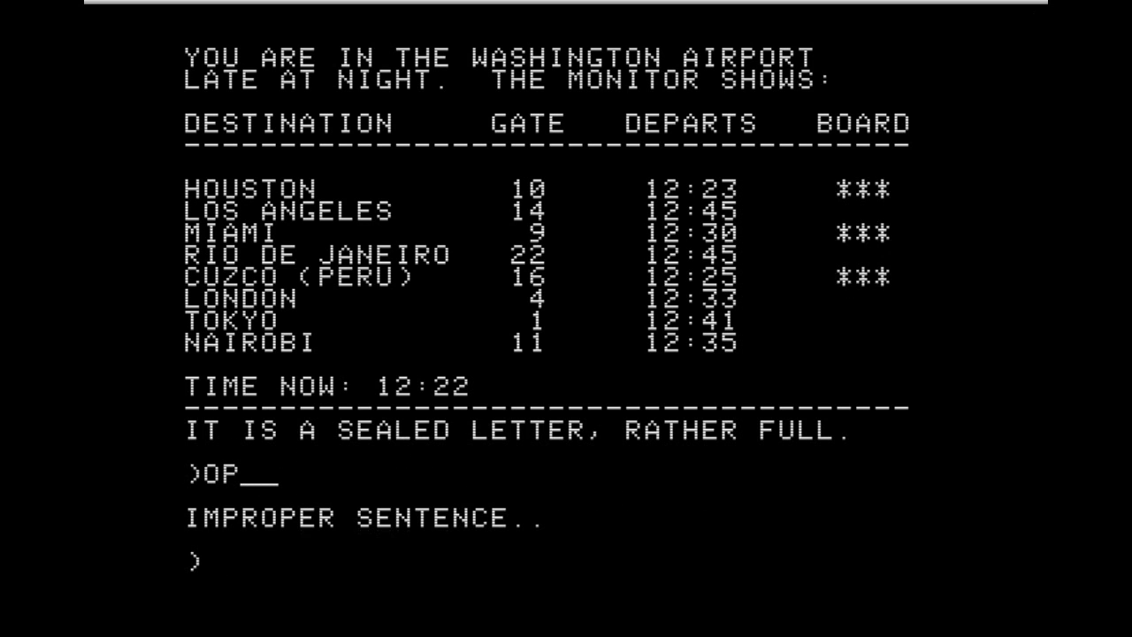
{"action": "type", "text": "OPEN LETTER"}
{"action": "key", "text": "Return"}
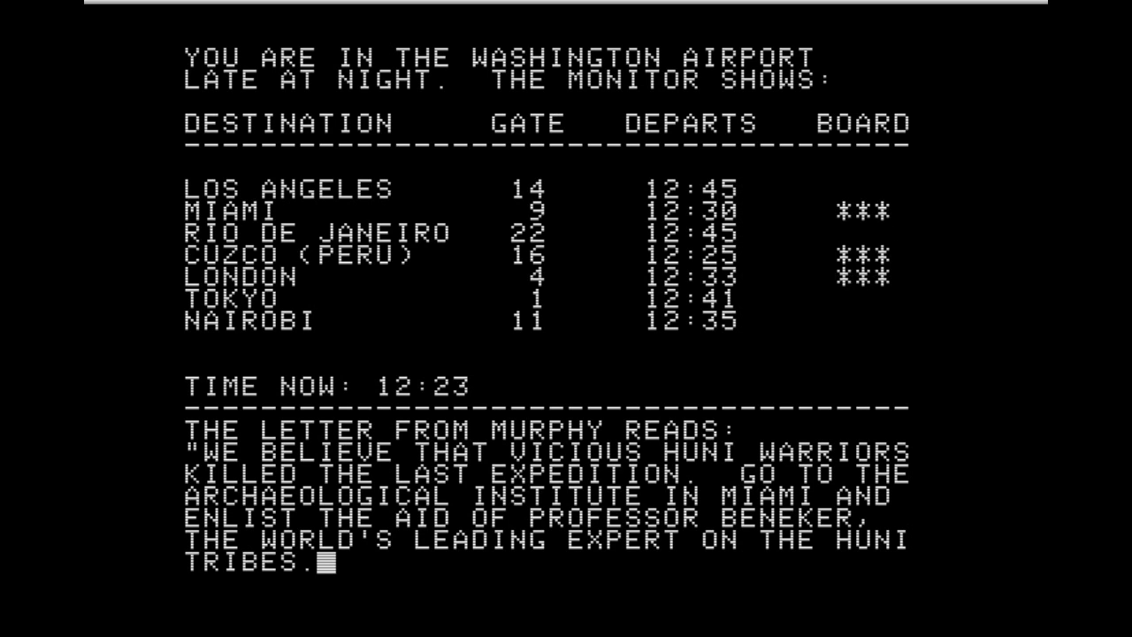
{"action": "key", "text": "Return"}
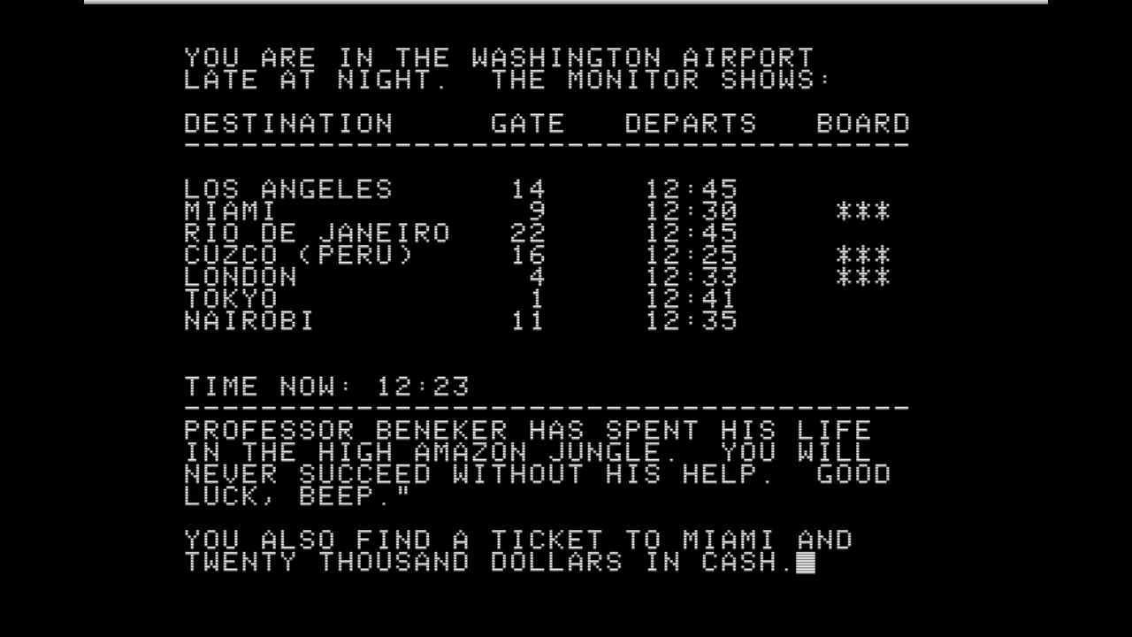
{"action": "key", "text": "Return"}
{"action": "type", "text": "G"}
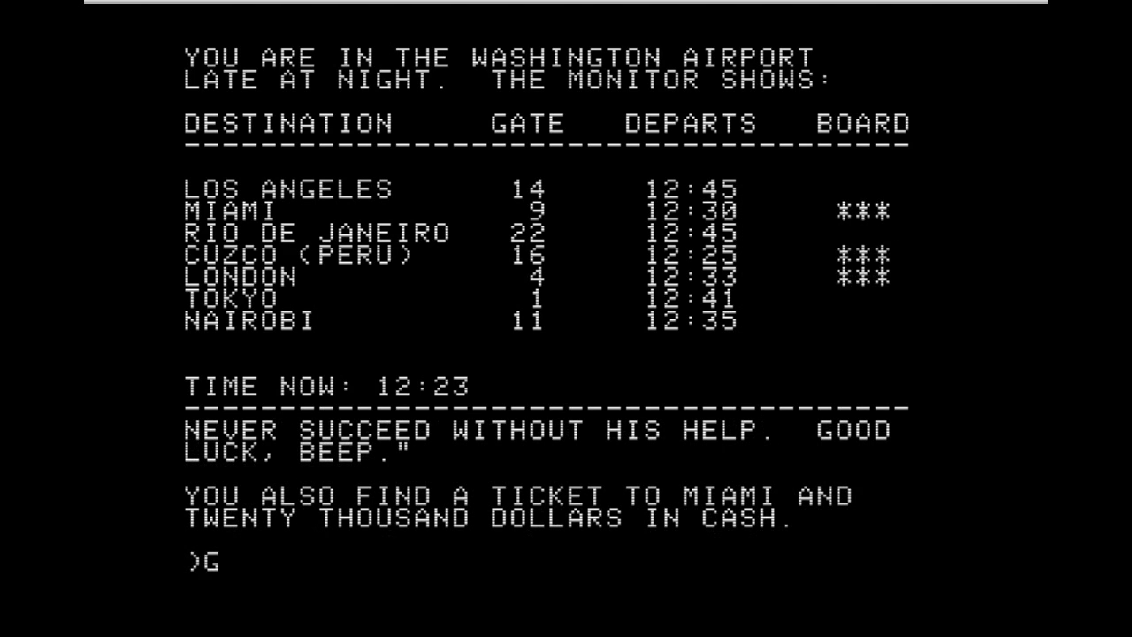
{"action": "type", "text": "O TO MIAMI"}
Fly to Miami, ask the taxi for the institute, and decline the hotel offer.
{"action": "key", "text": "Return"}
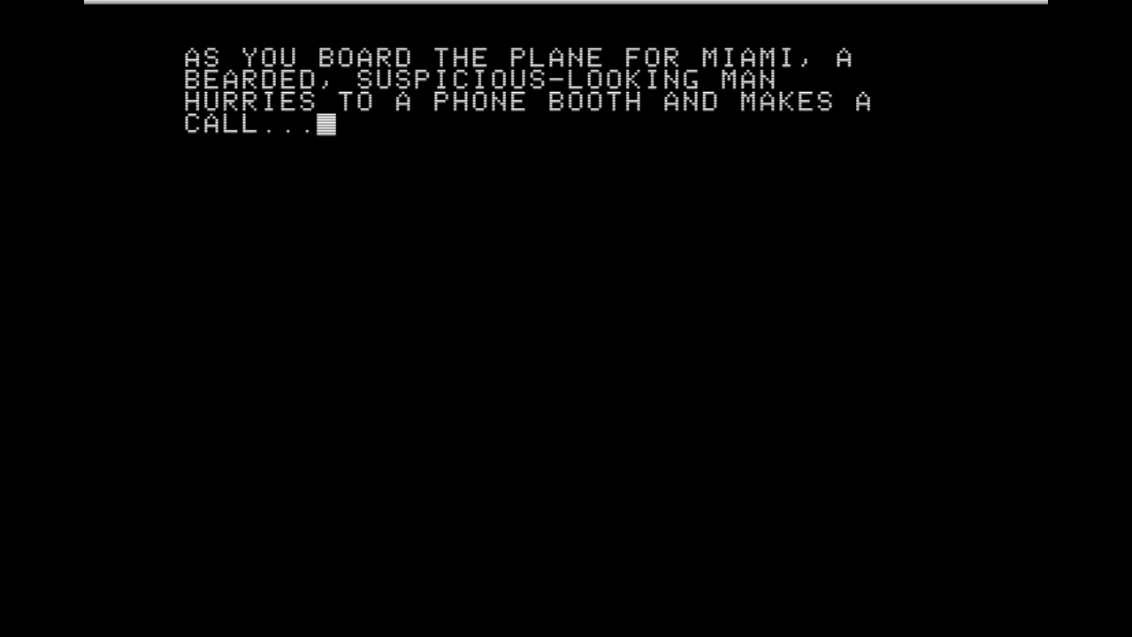
{"action": "key", "text": "Return"}
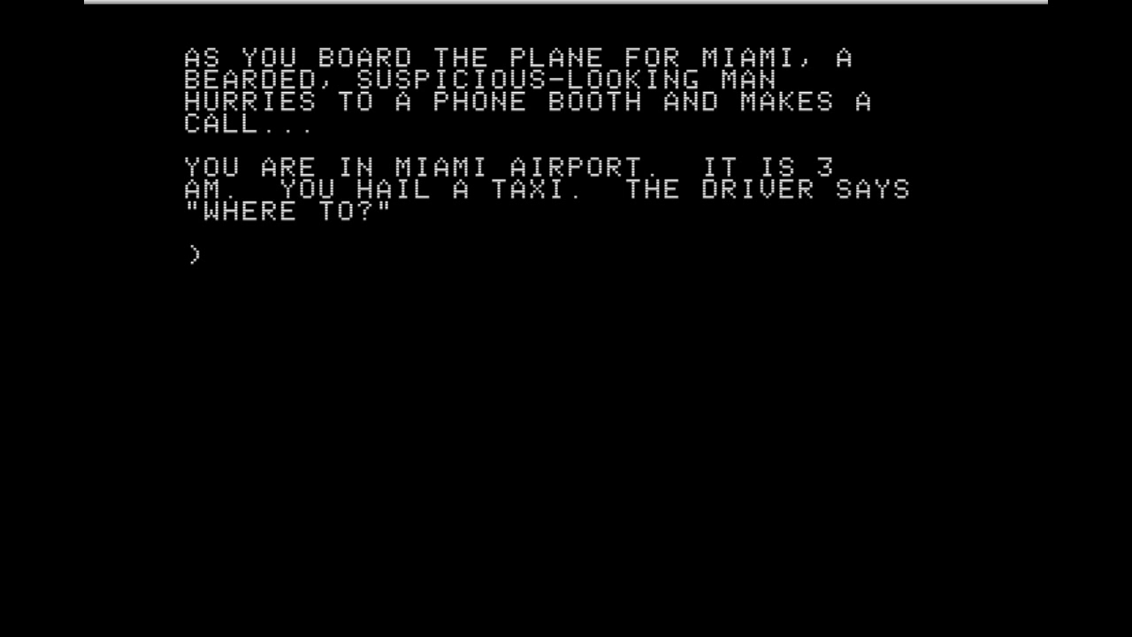
{"action": "type", "text": "INST"}
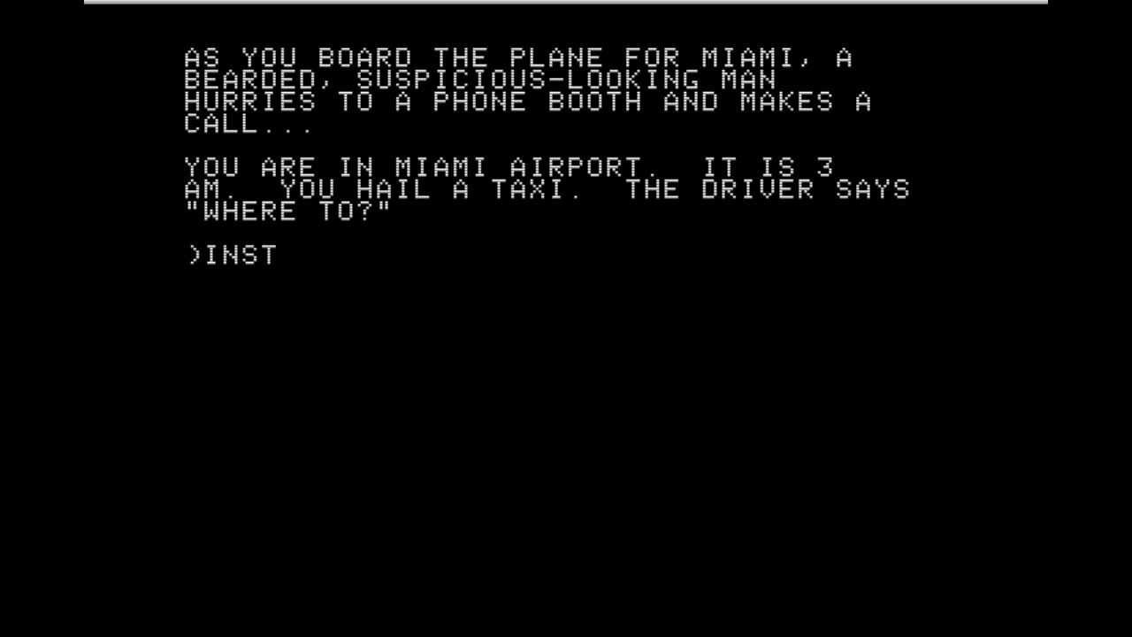
{"action": "type", "text": "ITUTE"}
{"action": "key", "text": "Return"}
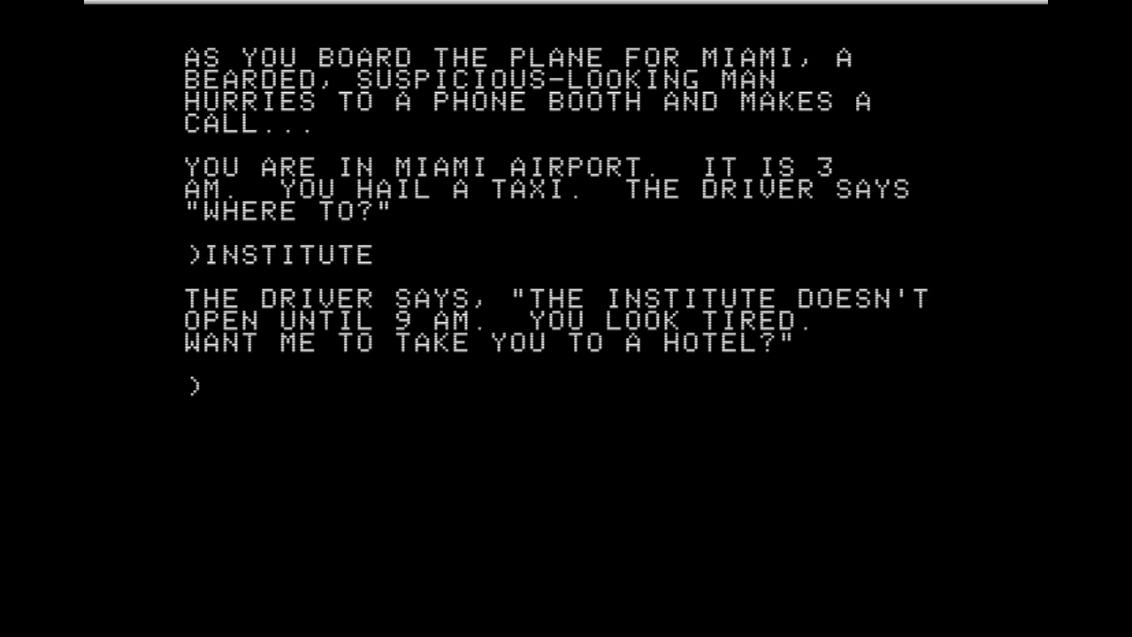
{"action": "type", "text": "NO"}
{"action": "key", "text": "Return"}
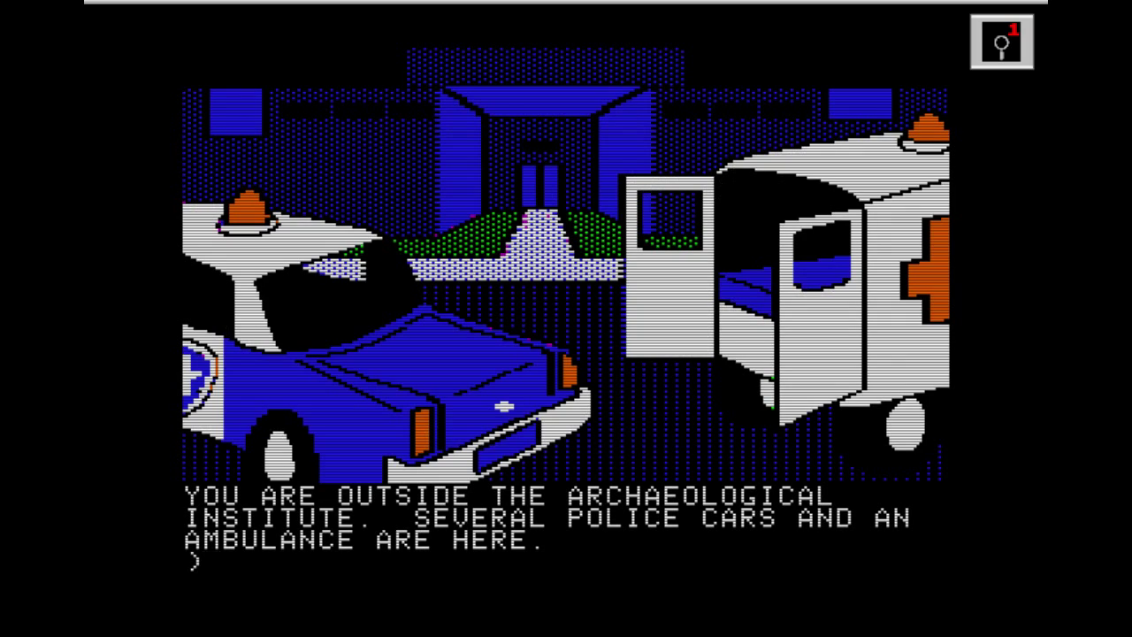
{"action": "type", "text": "ENTER"}
Show the policeman Murphy's letter to get past him, then walk into the institute.
{"action": "key", "text": "Return"}
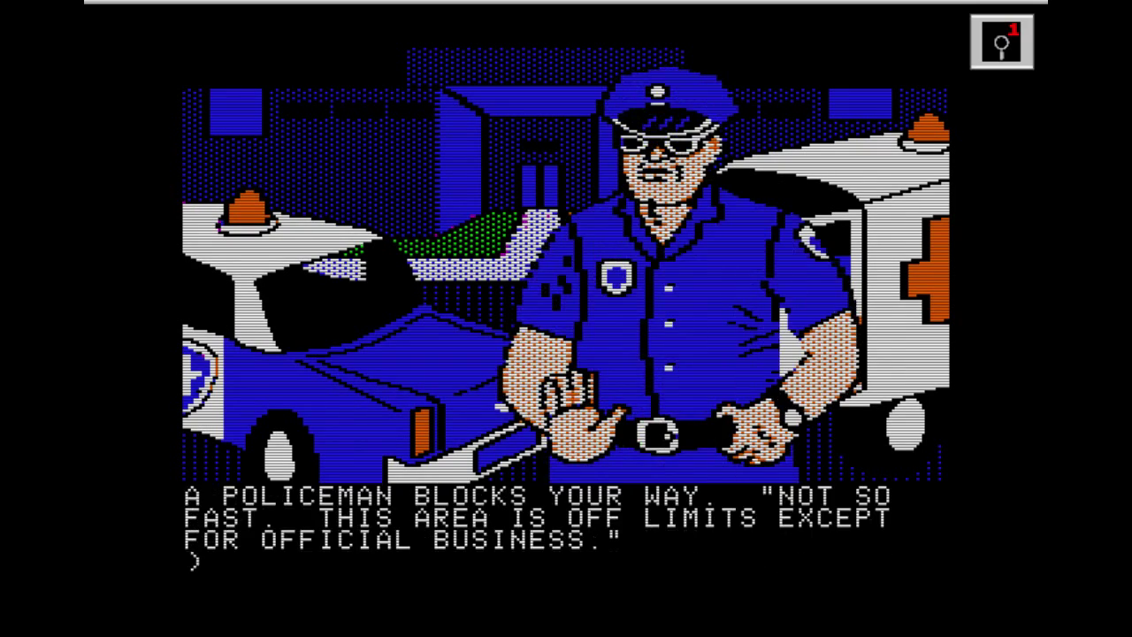
{"action": "type", "text": "SHOW LE"}
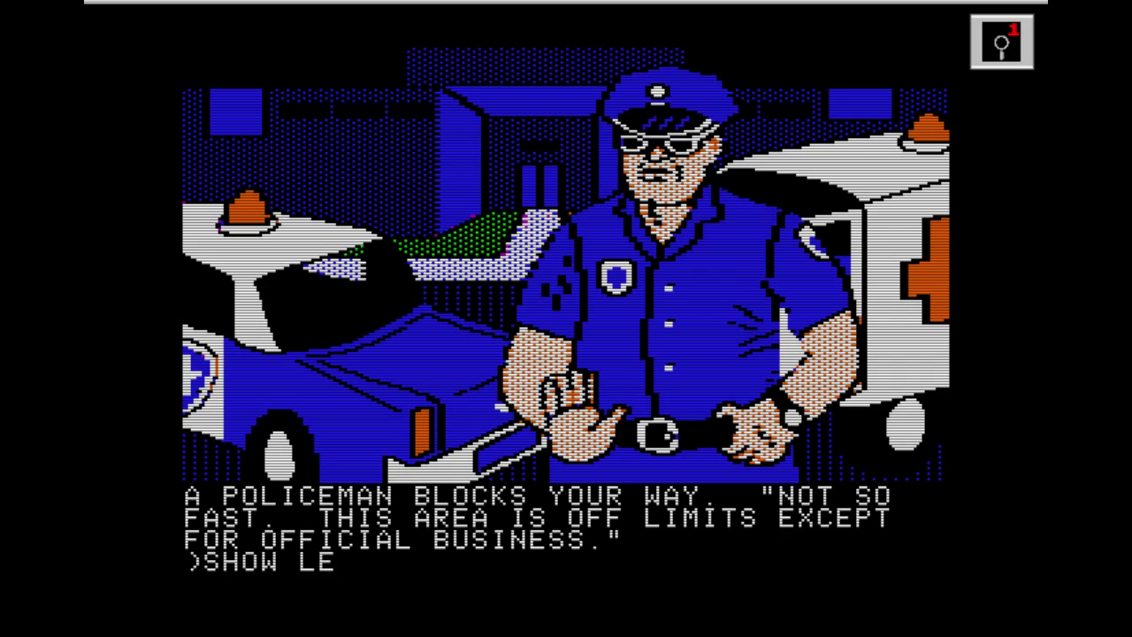
{"action": "type", "text": "TTER"}
{"action": "key", "text": "Return"}
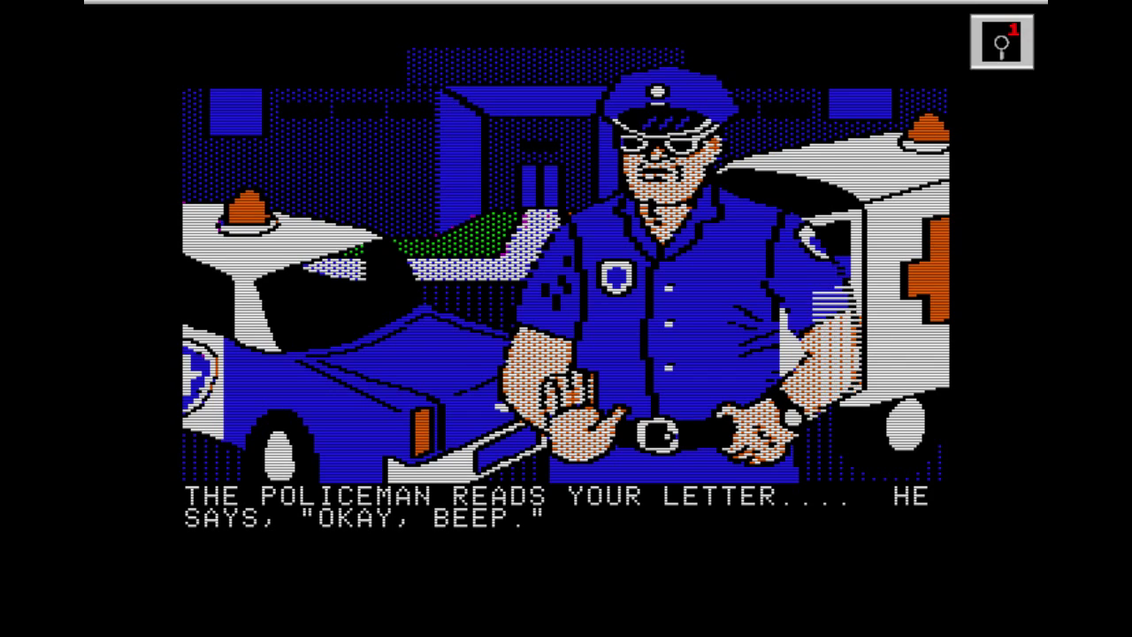
{"action": "type", "text": "ENTER"}
{"action": "key", "text": "Return"}
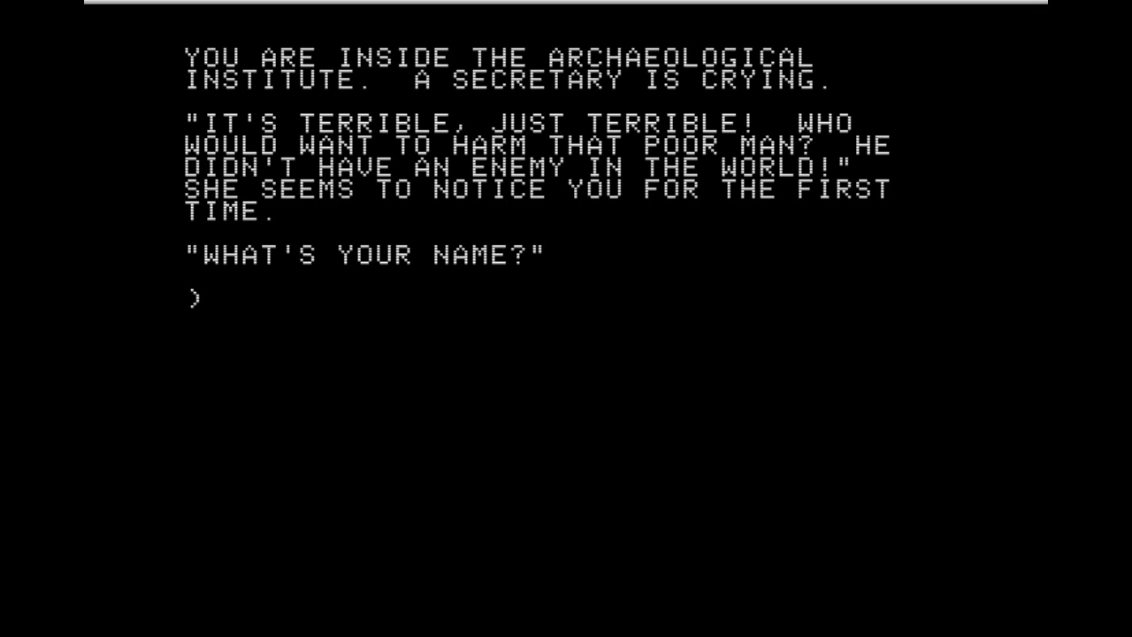
{"action": "type", "text": "DO__"}
{"action": "type", "text": "UUUU"}
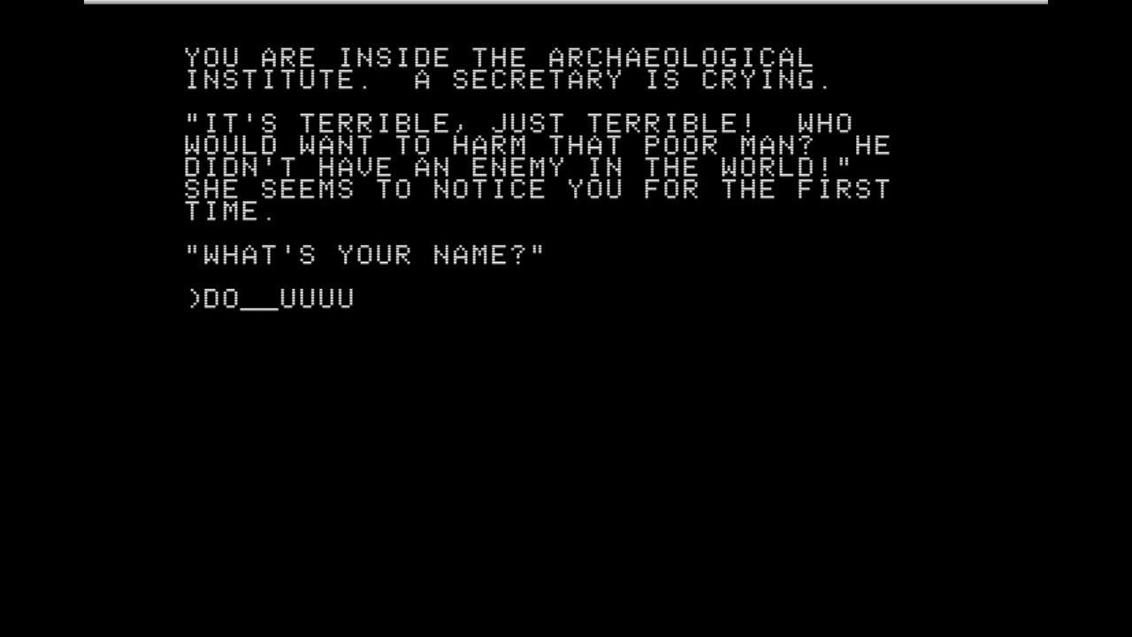
Erase stray letters and submit a garbled name to the crying secretary.
{"action": "key", "text": "BackSpace"}
{"action": "key", "text": "BackSpace"}
{"action": "key", "text": "BackSpace"}
{"action": "key", "text": "BackSpace"}
{"action": "key", "text": "BackSpace"}
{"action": "key", "text": "BackSpace"}
{"action": "type", "text": "BOB"}
{"action": "key", "text": "Return"}
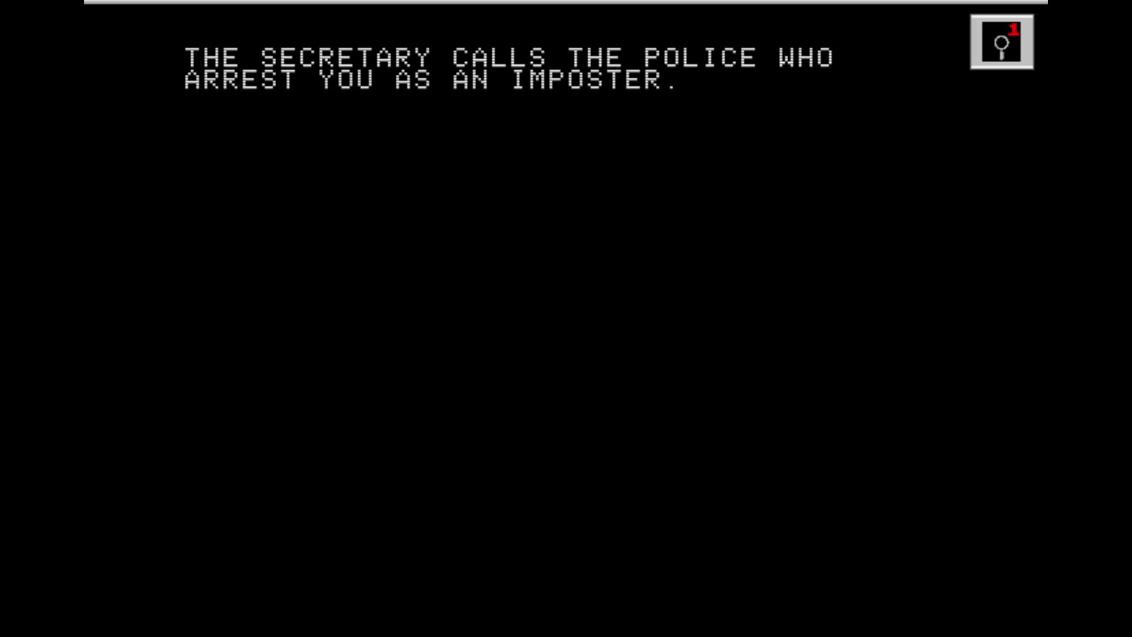